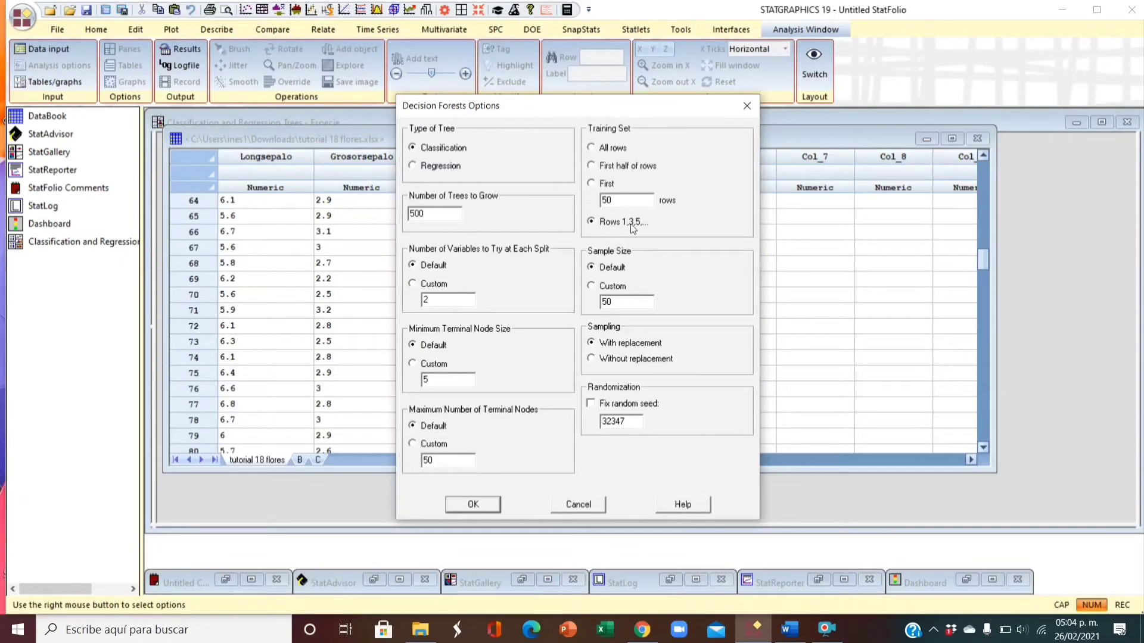
- Set the classification forest's training set to rows 1,3,5,... and accept the Decision Forests options
click(593, 147)
click(654, 167)
click(594, 183)
click(599, 222)
click(473, 505)
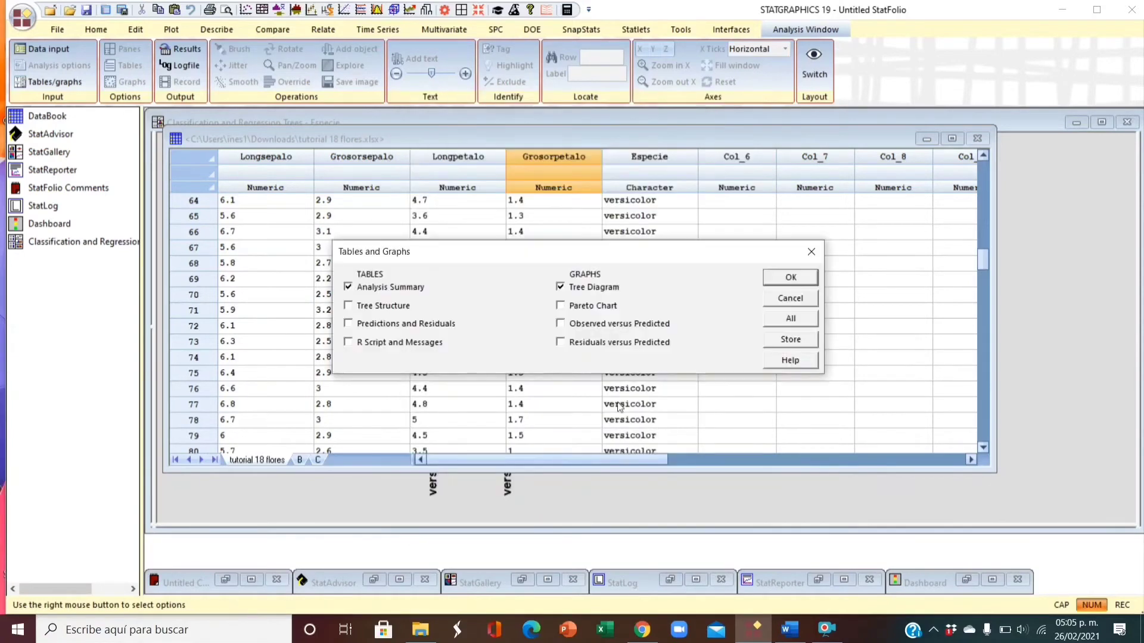
- Add the Predictions and Residuals table and the Pareto Chart to the Decision Forests output
click(348, 323)
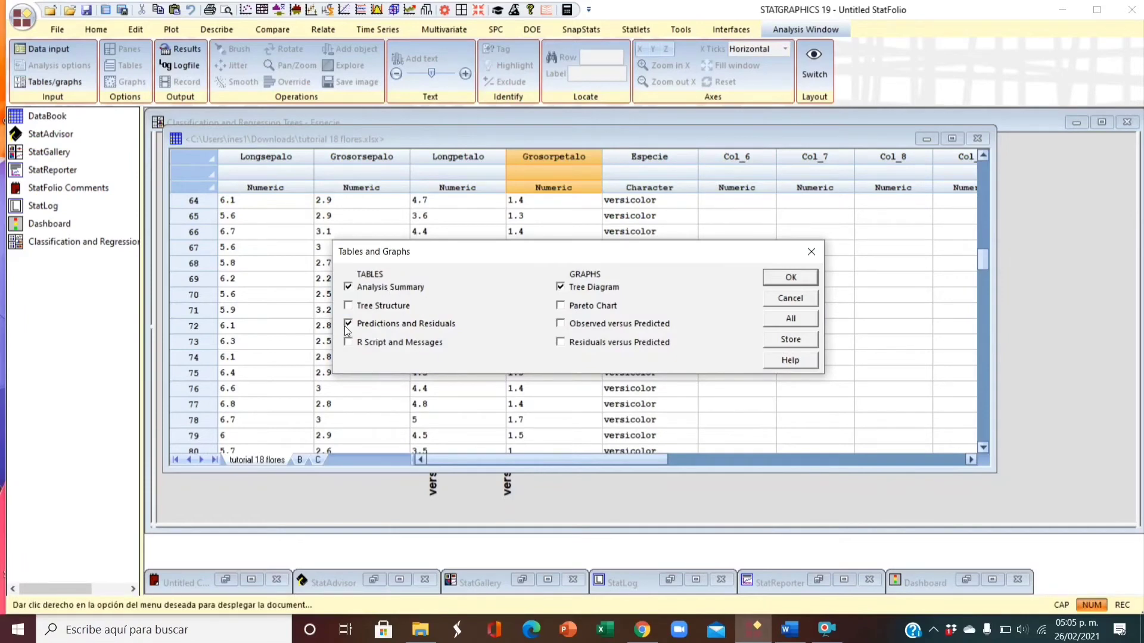
click(560, 306)
click(791, 277)
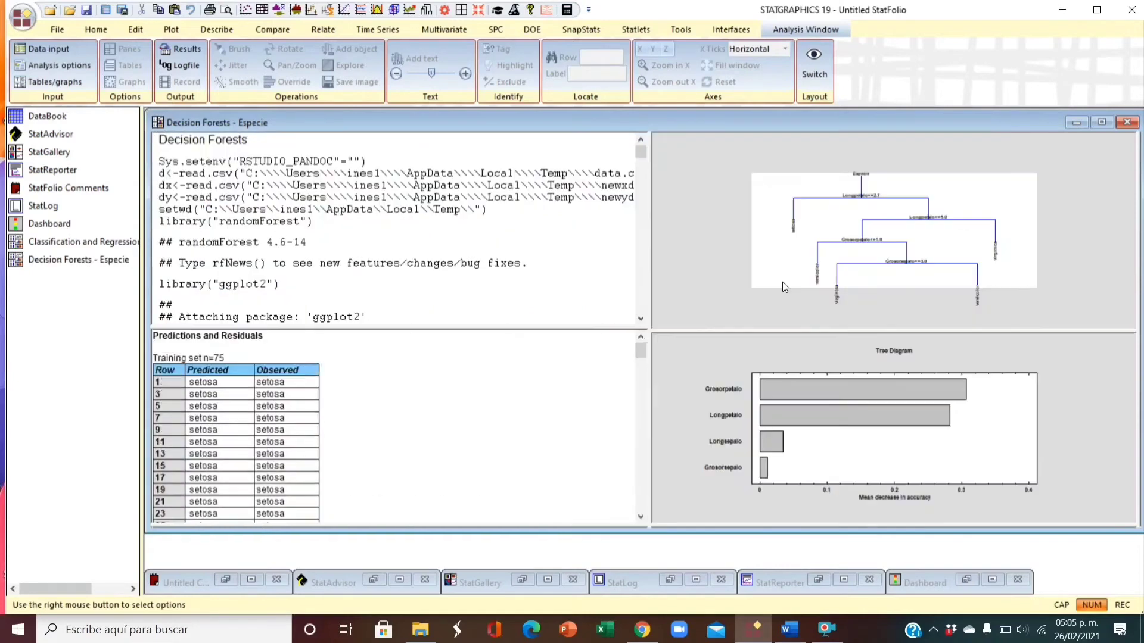
- Maximize the tree diagram with larger label text and set it to show tree number 2
double_click(710, 205)
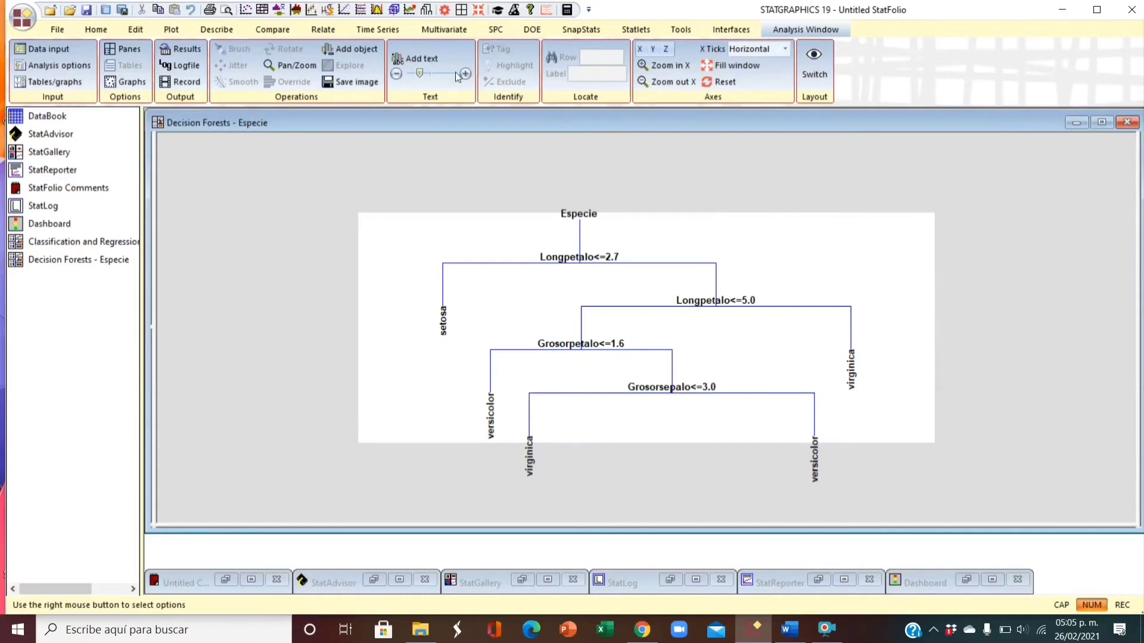
click(435, 74)
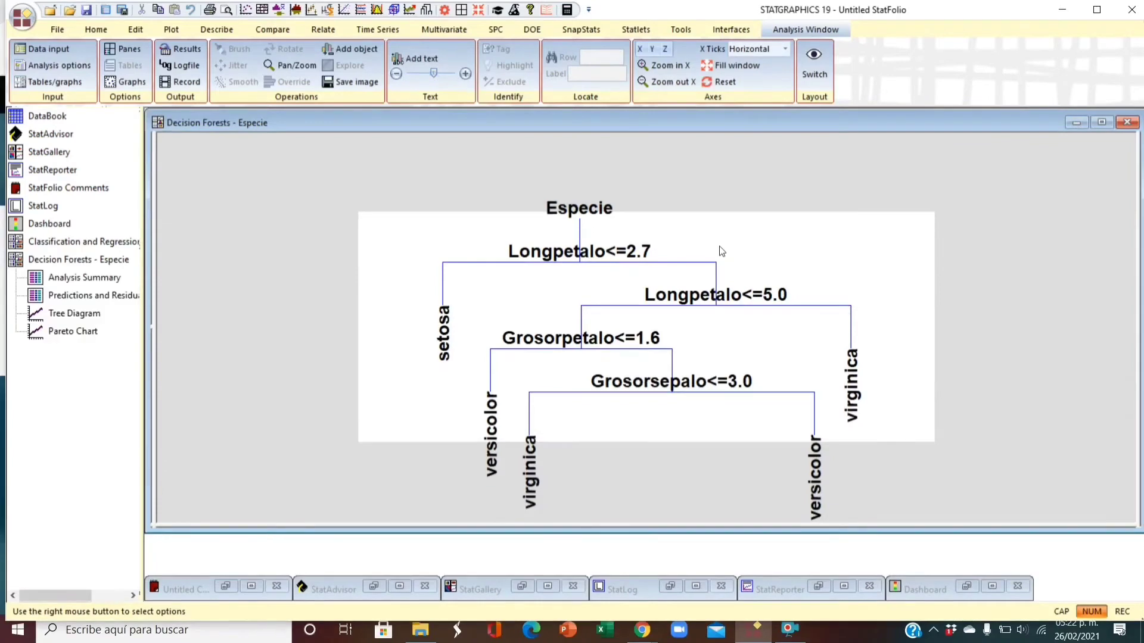
right_click(709, 190)
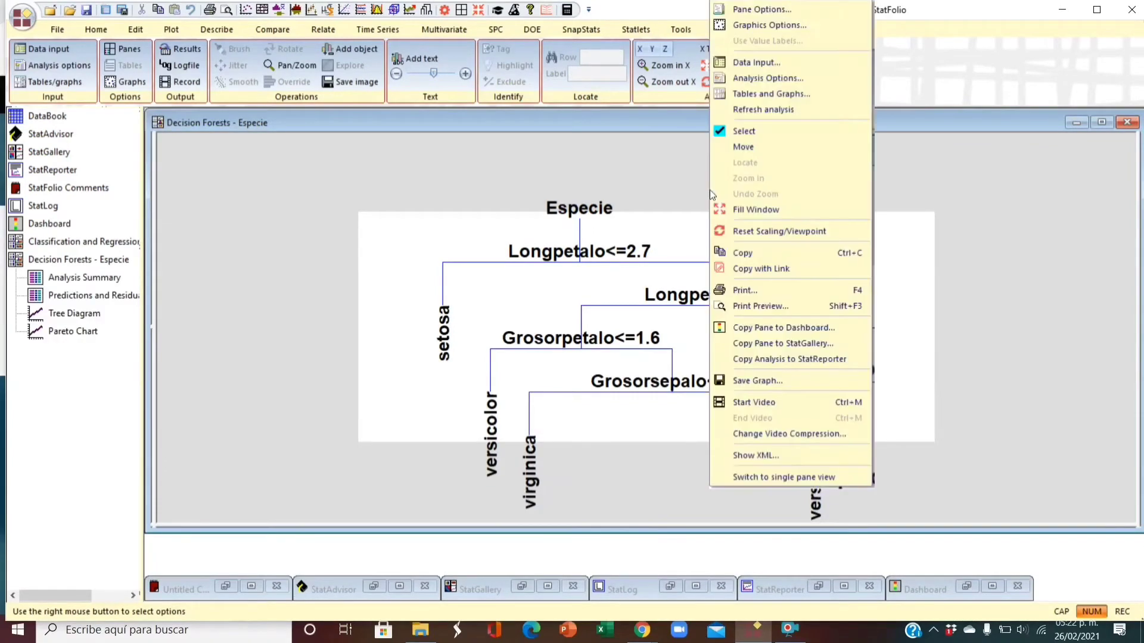
click(774, 13)
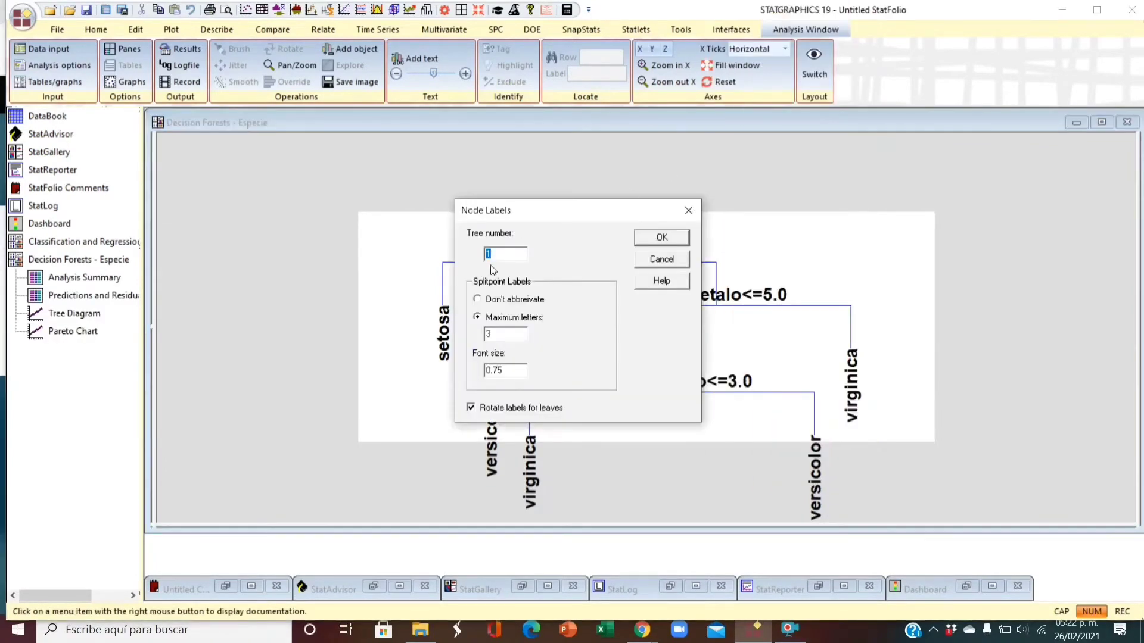
text(2)
click(660, 238)
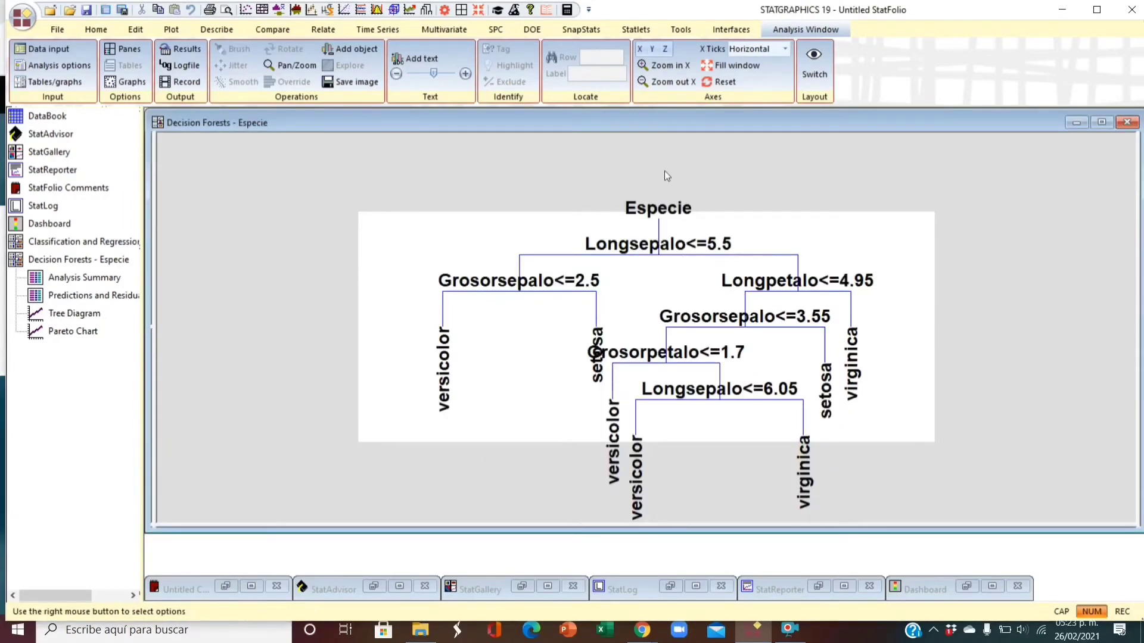
- Set the tree diagram to show tree number 3 of the forest
right_click(700, 140)
click(754, 9)
text(3)
click(661, 237)
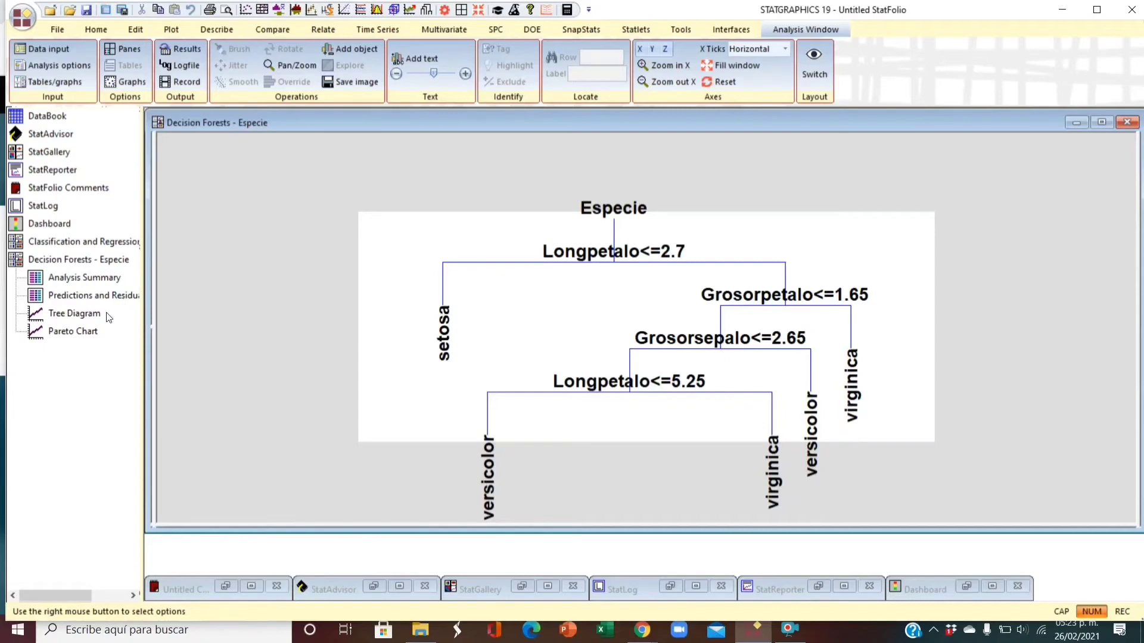
- Examine the training and test confusion matrices and the variable importance values in the Decision Forests analysis summary
double_click(274, 181)
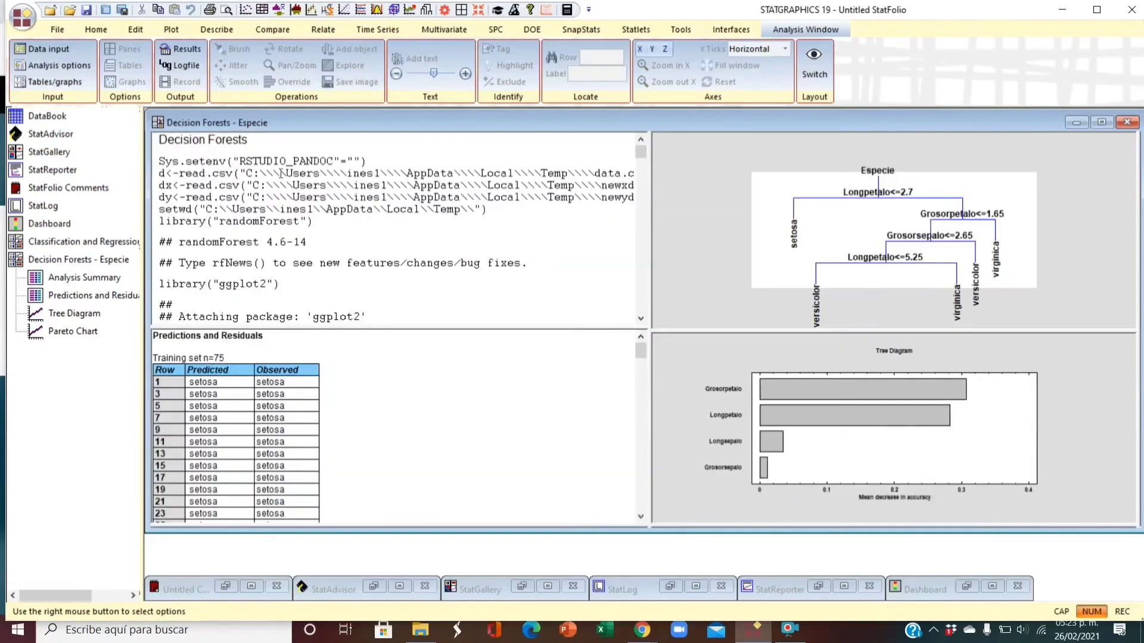
double_click(312, 148)
scroll(454, 262, down, 7)
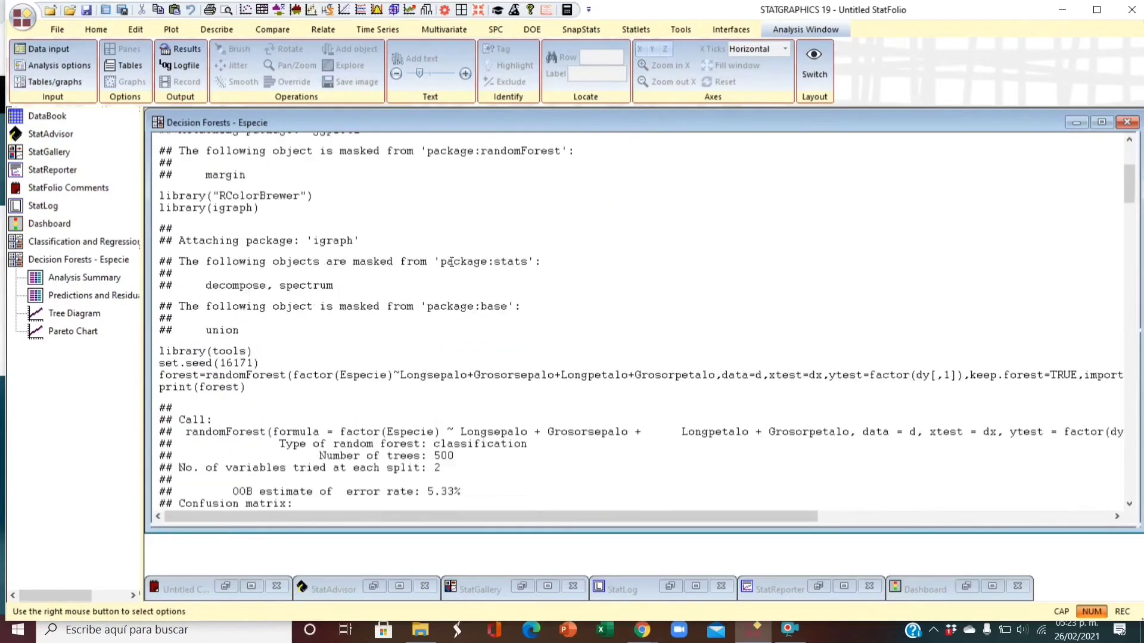
scroll(454, 269, down, 3)
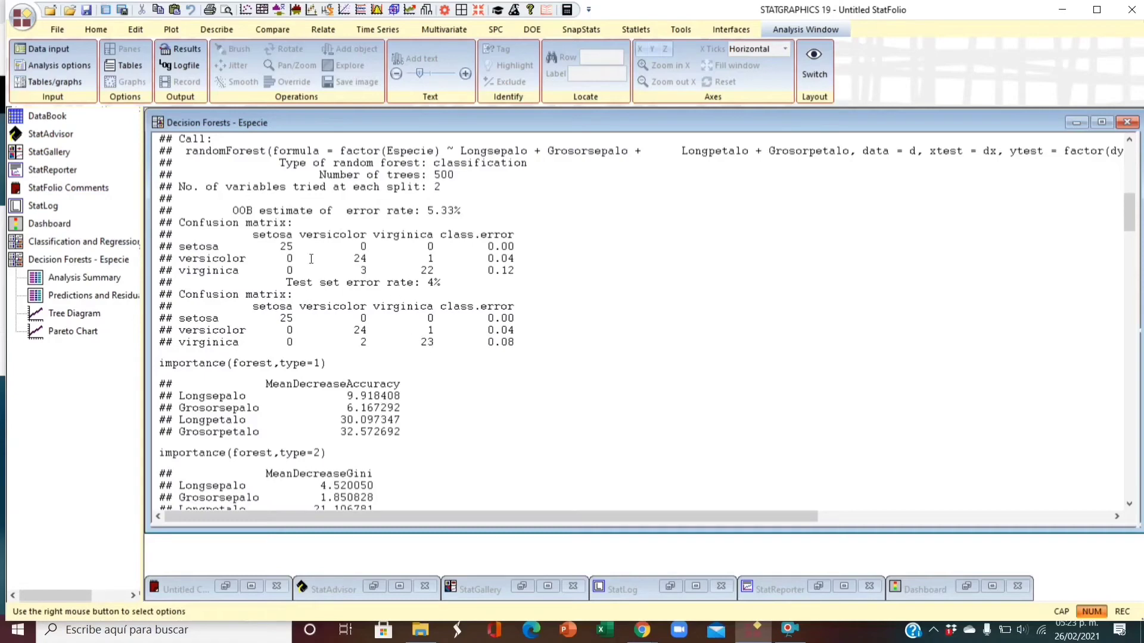
drag(275, 245, 515, 271)
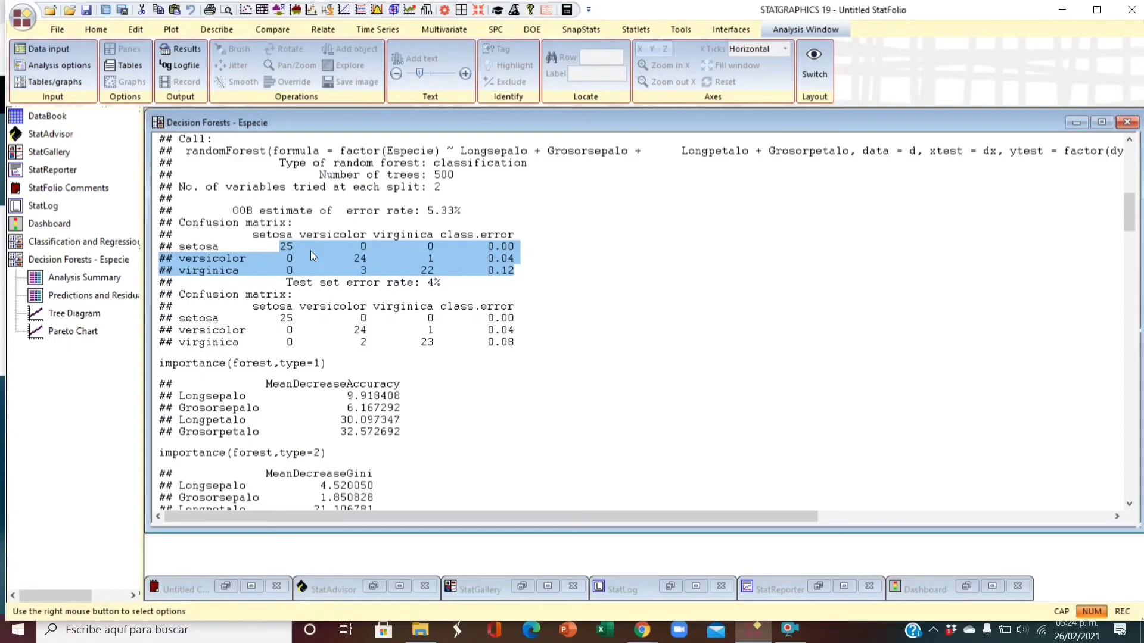
drag(282, 317, 522, 353)
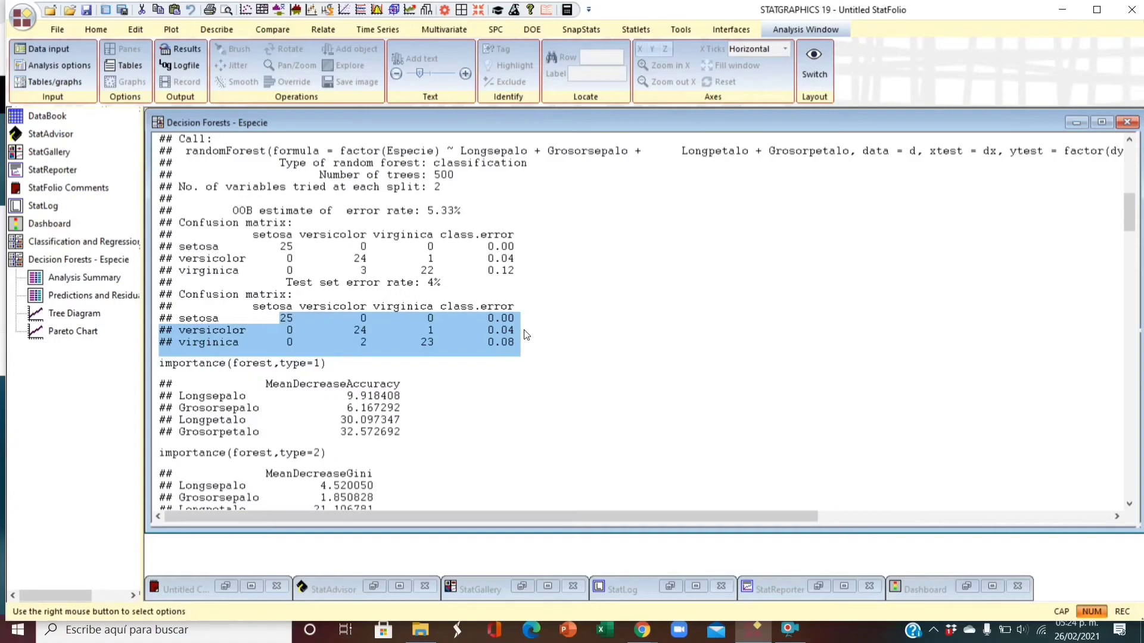
scroll(607, 319, down, 3)
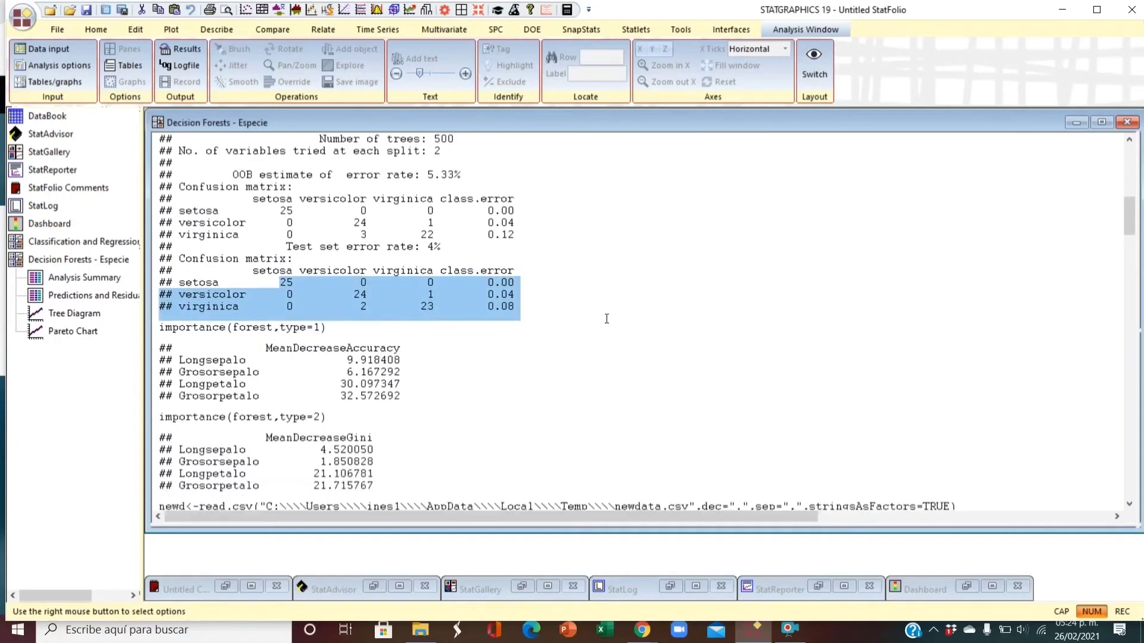
scroll(601, 320, down, 1)
click(588, 323)
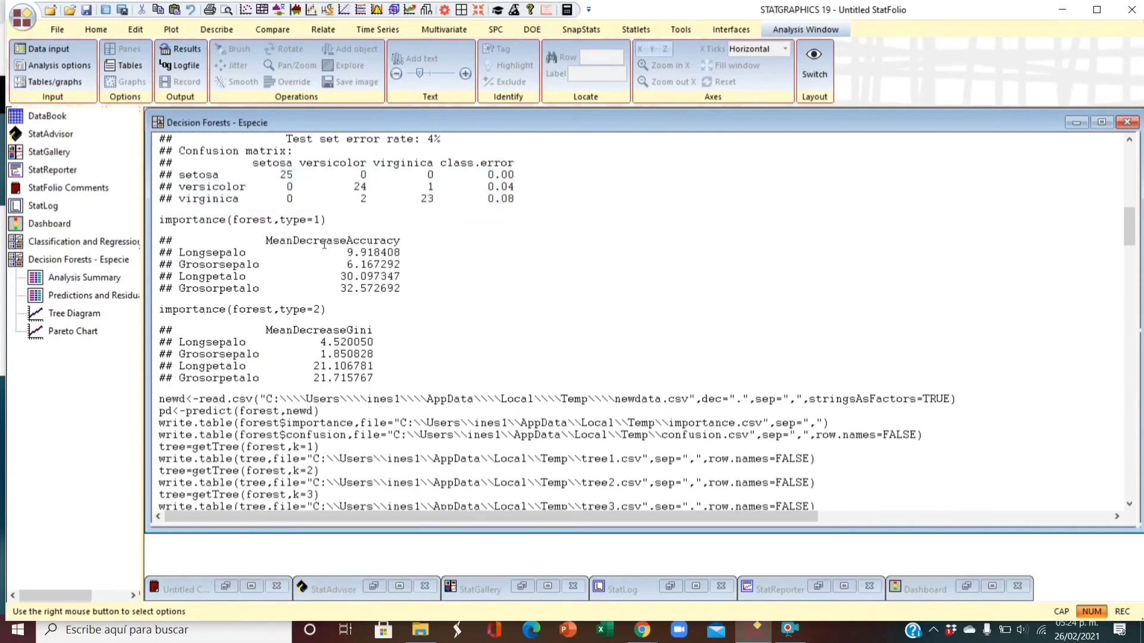
drag(160, 220, 386, 381)
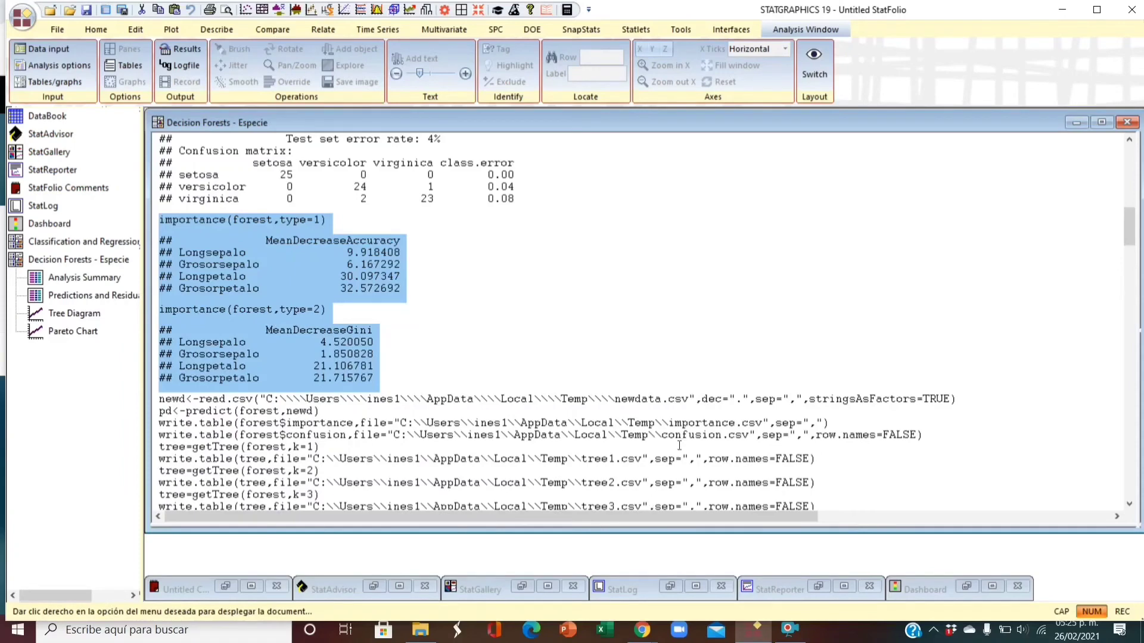
double_click(592, 325)
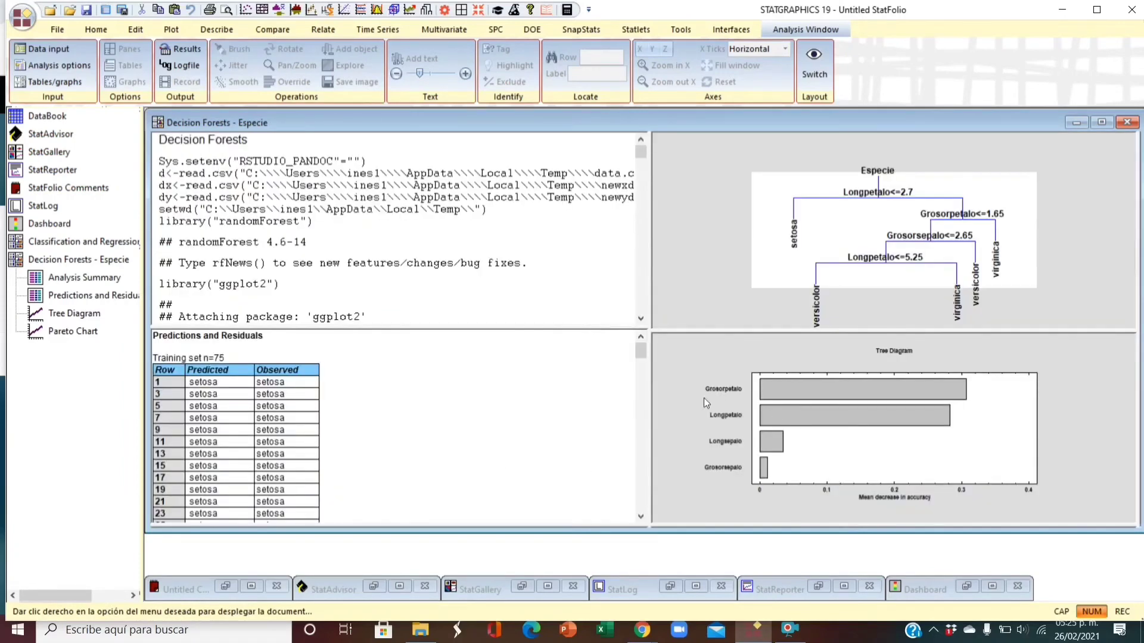
- Maximize the Pareto chart of variable importance and set its measure of importance to Node impurity
double_click(685, 382)
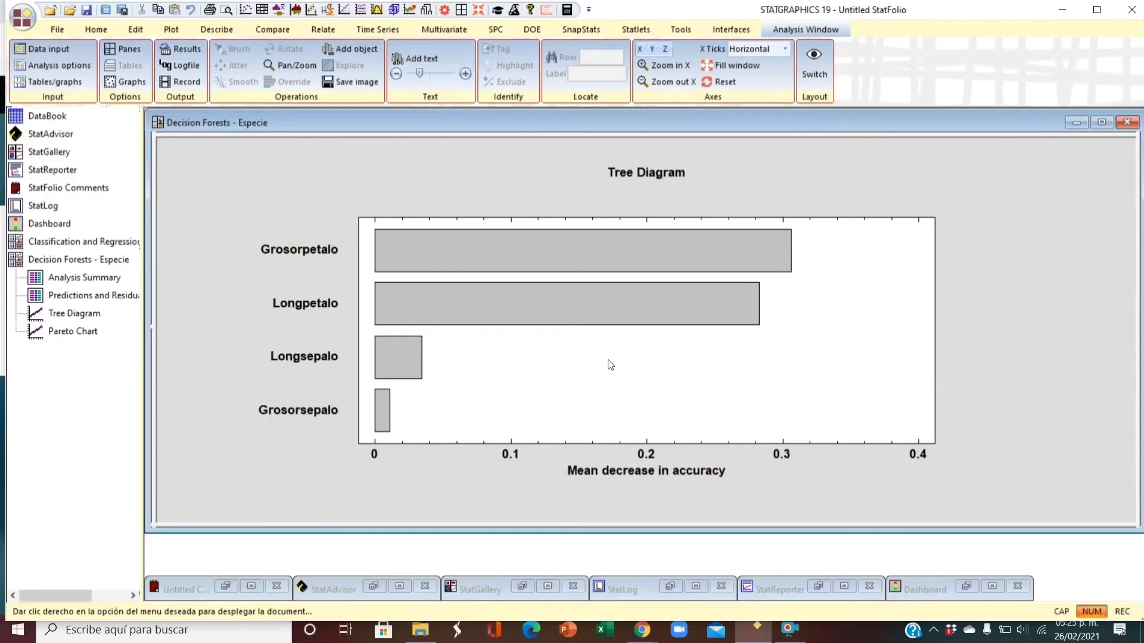
right_click(930, 180)
click(980, 9)
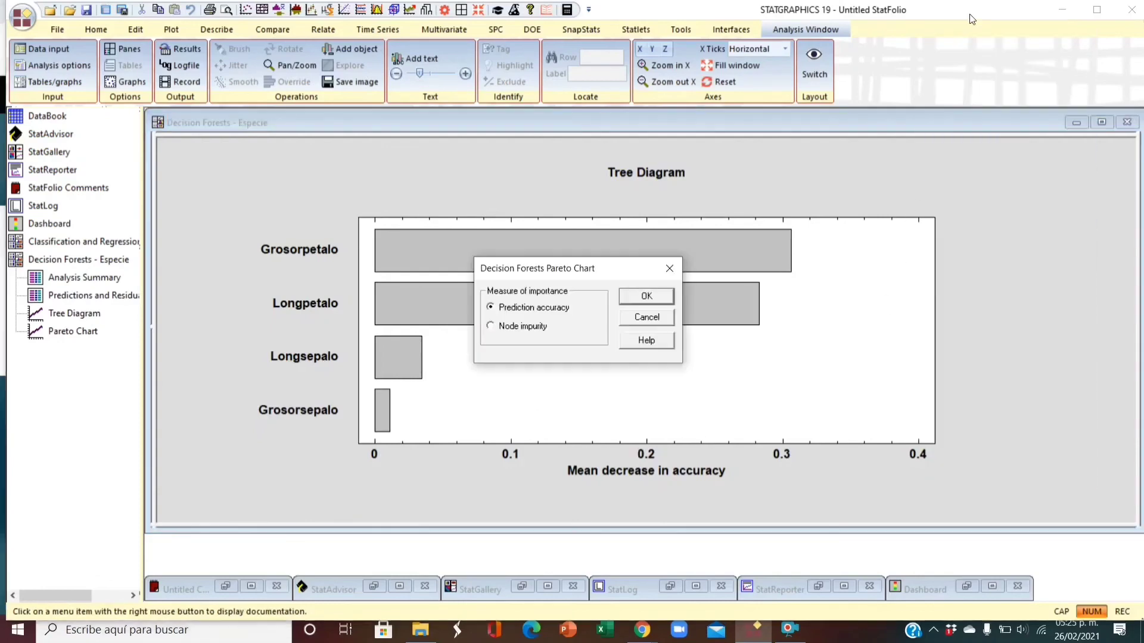
click(494, 327)
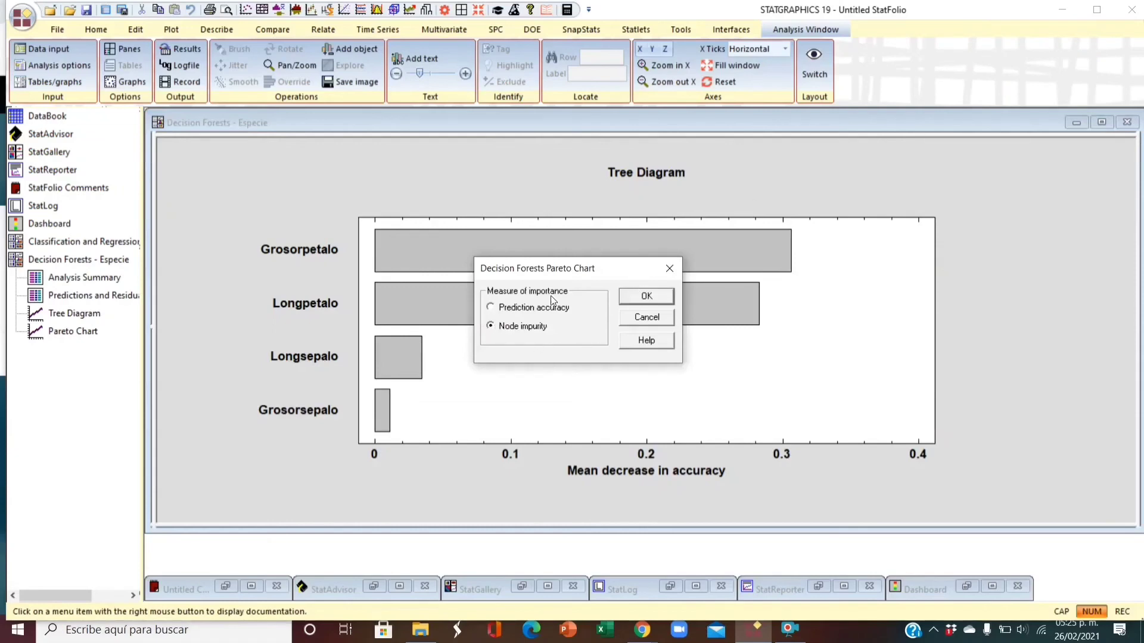
click(636, 296)
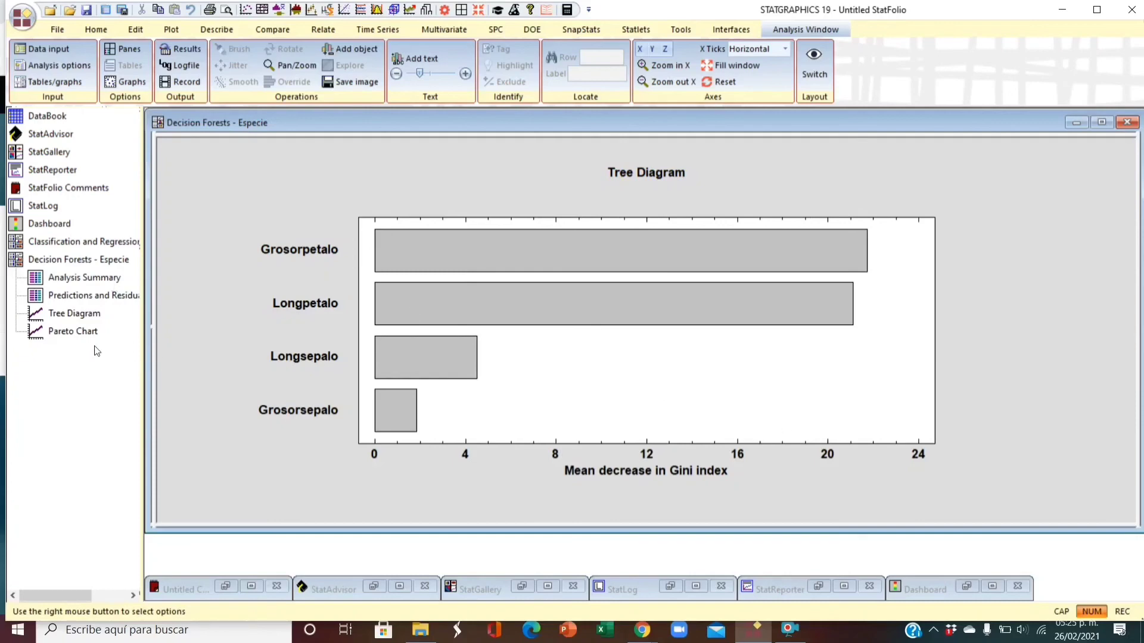
- Look through the end of the flower datasheet for the rows that have no Especie value
click(63, 119)
scroll(582, 301, down, 20)
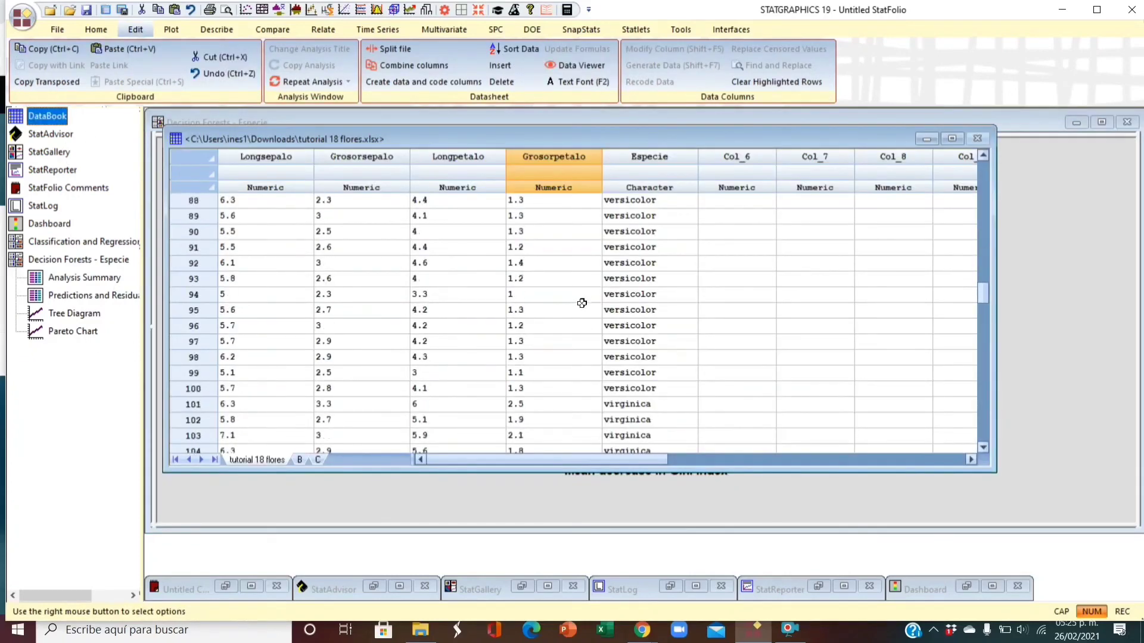
scroll(595, 315, down, 5)
scroll(599, 318, up, 4)
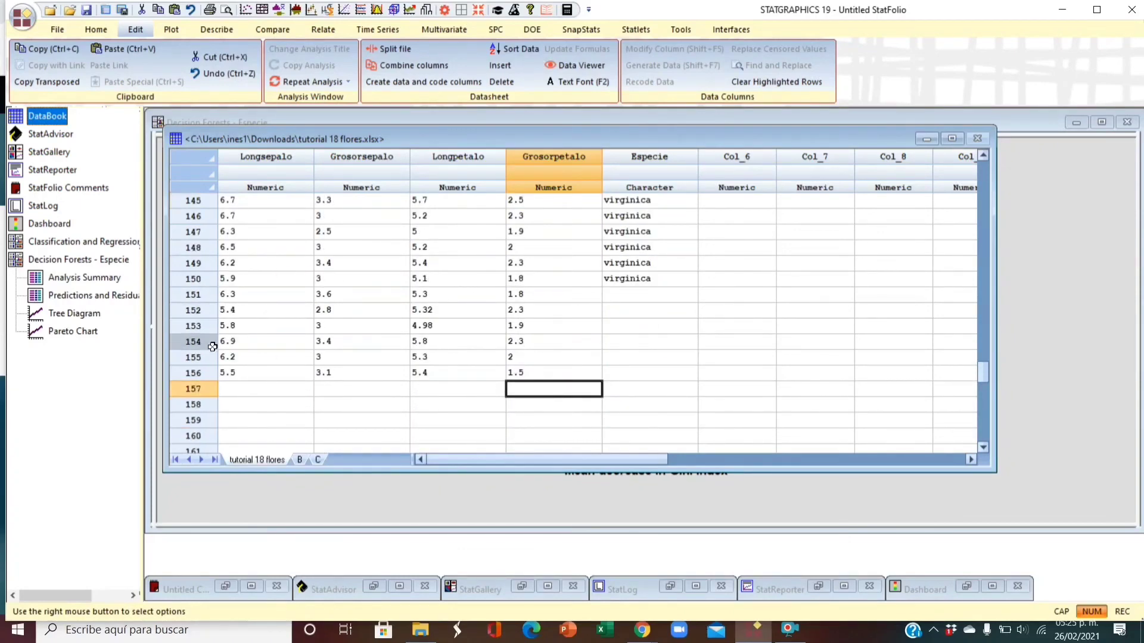
- Limit the Predictions and Residuals table to Forecasts Only
click(90, 296)
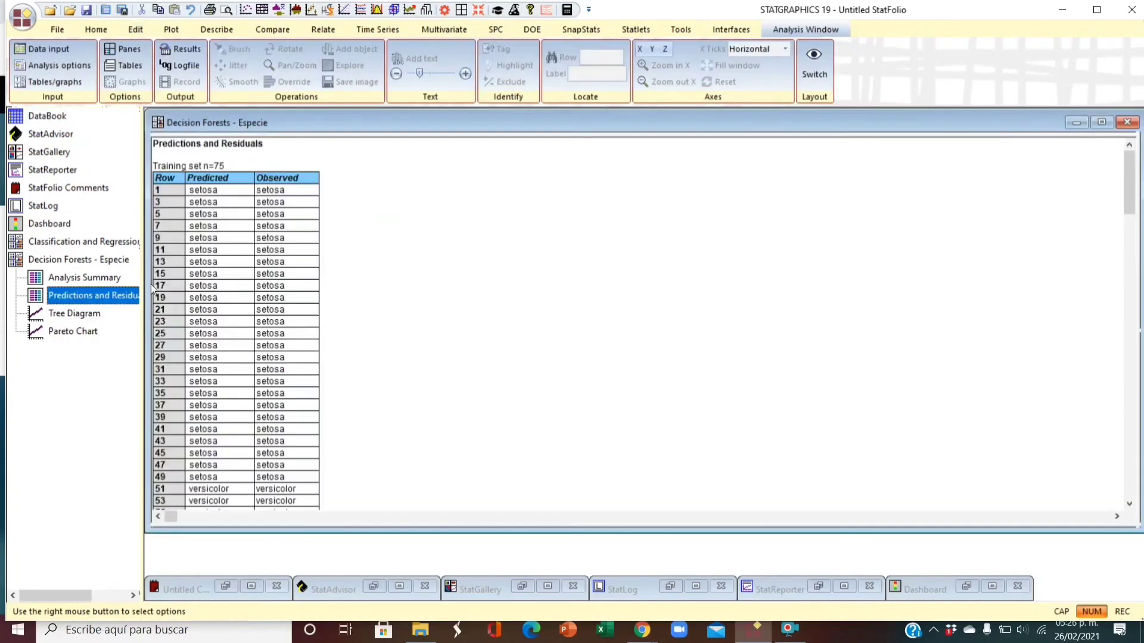
right_click(433, 231)
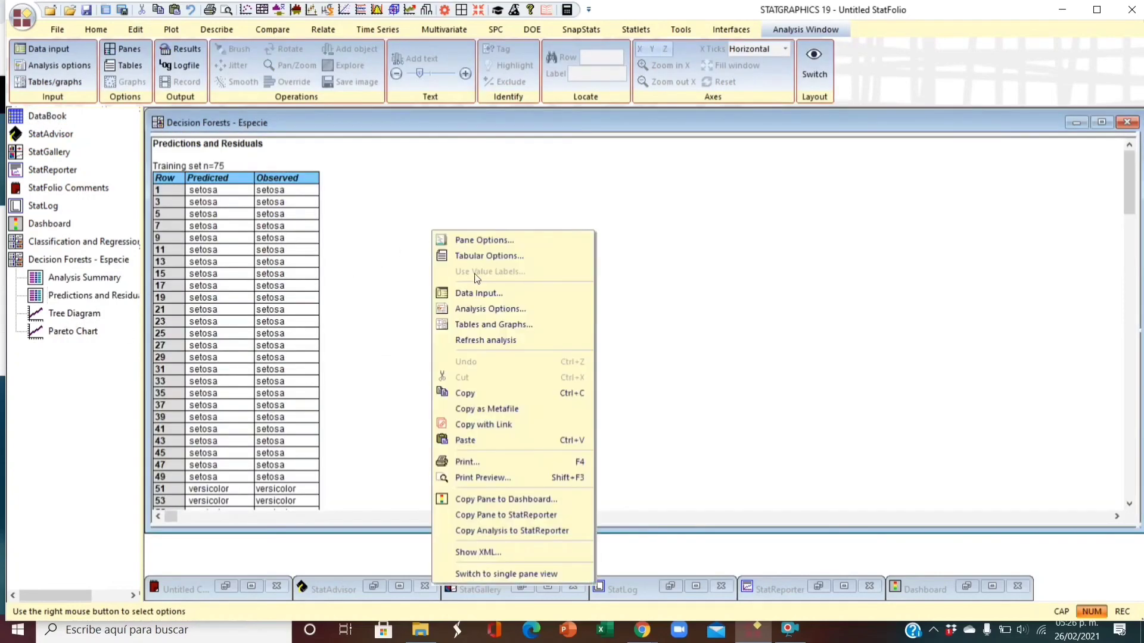
click(489, 241)
click(508, 327)
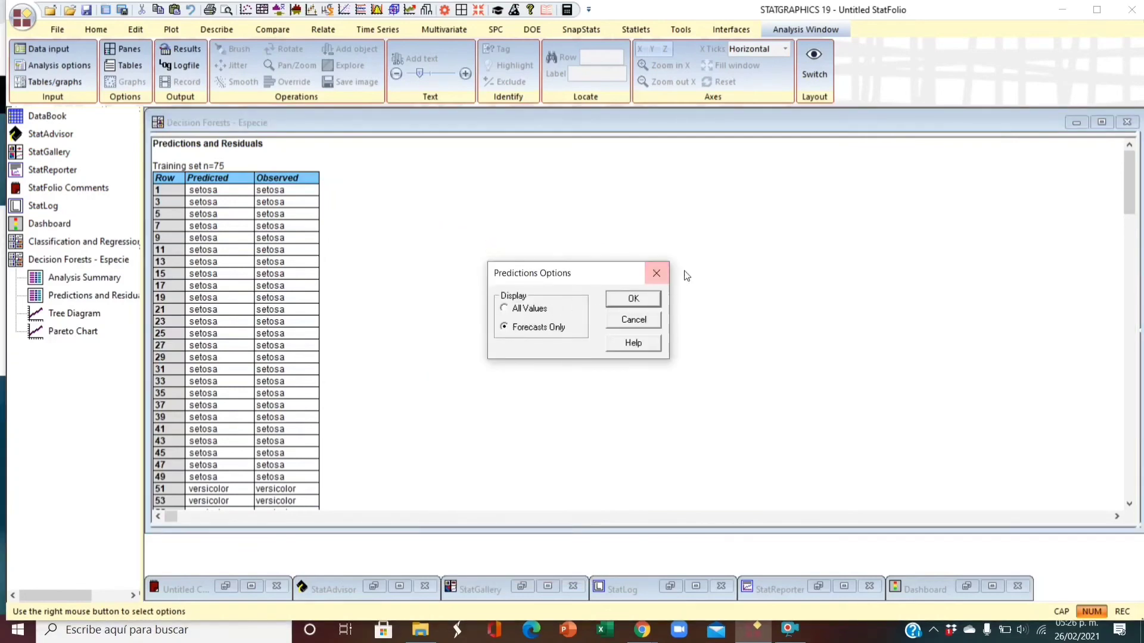
click(624, 300)
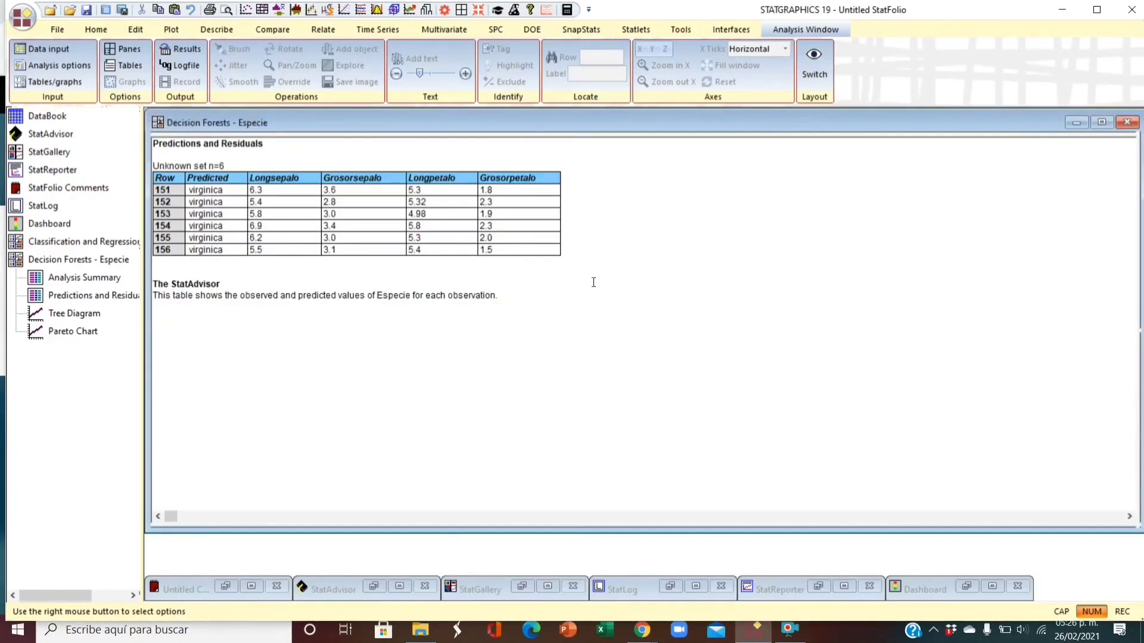